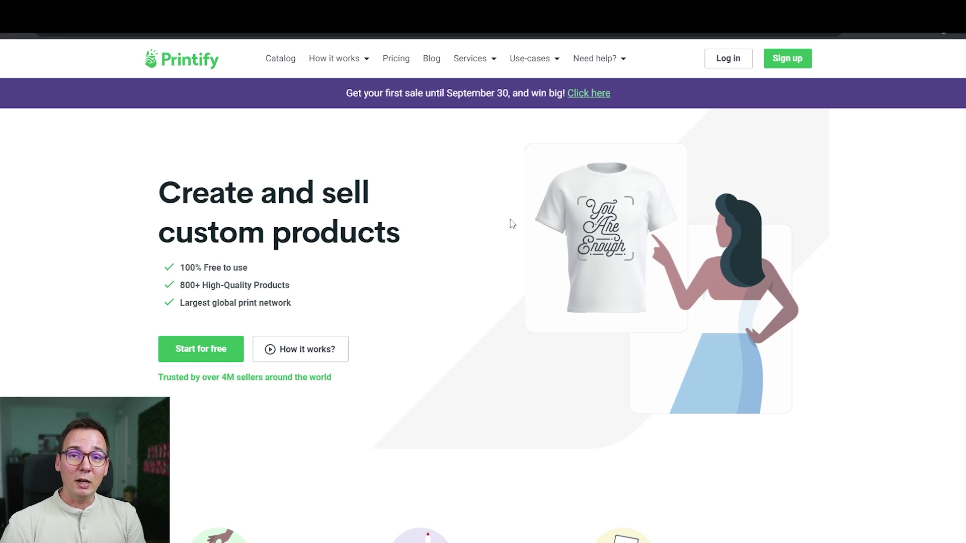
Open the Printify catalog and scroll down to the Merchant approved product picks.
click(282, 60)
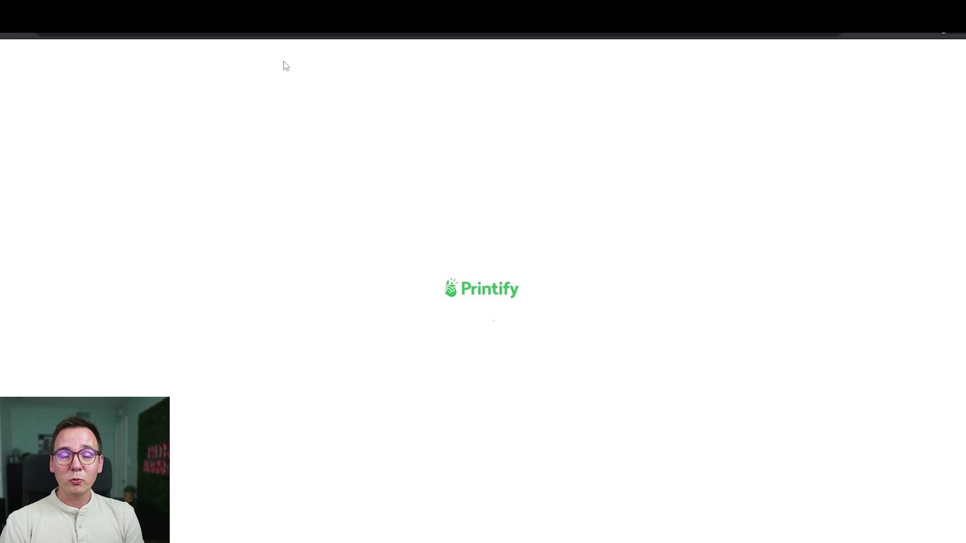
mouse_move(285, 64)
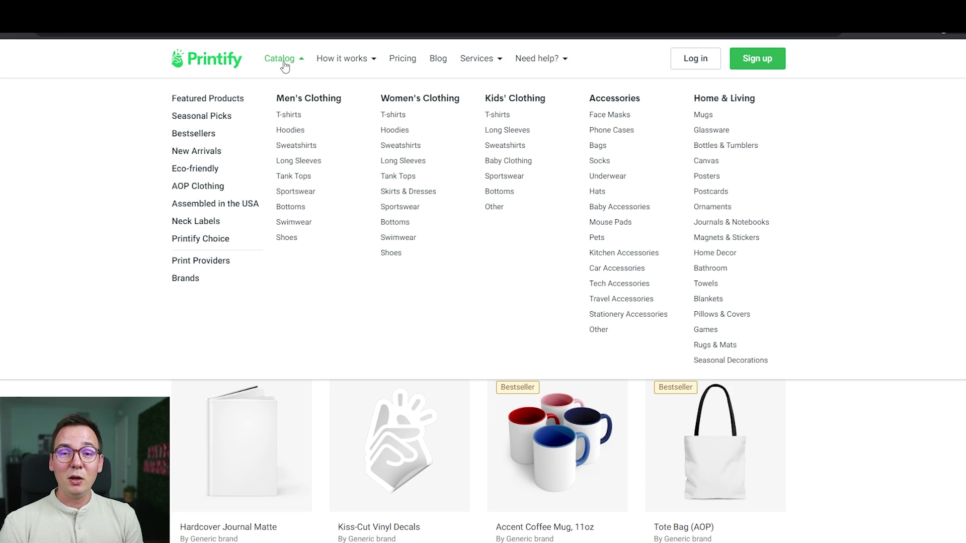
scroll(478, 301, down, 4)
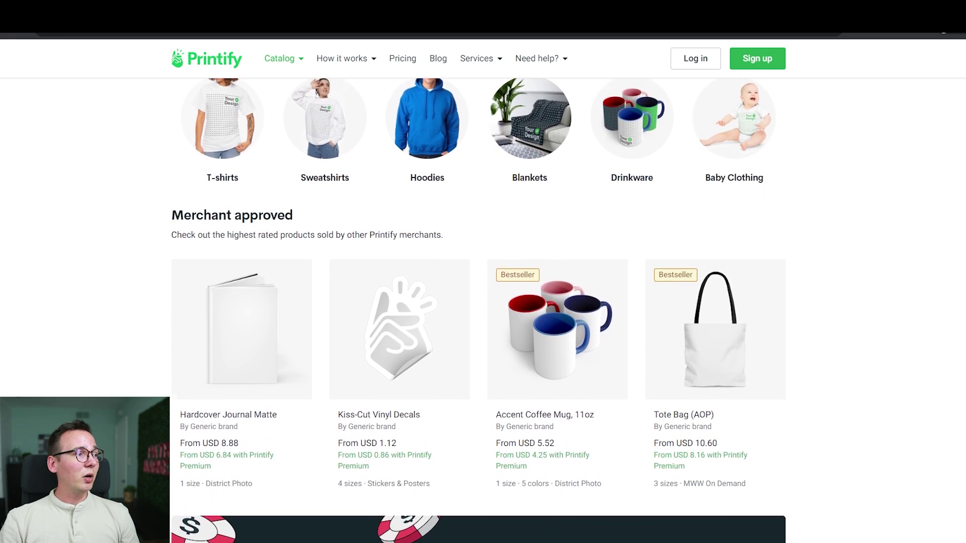
scroll(558, 342, down, 10)
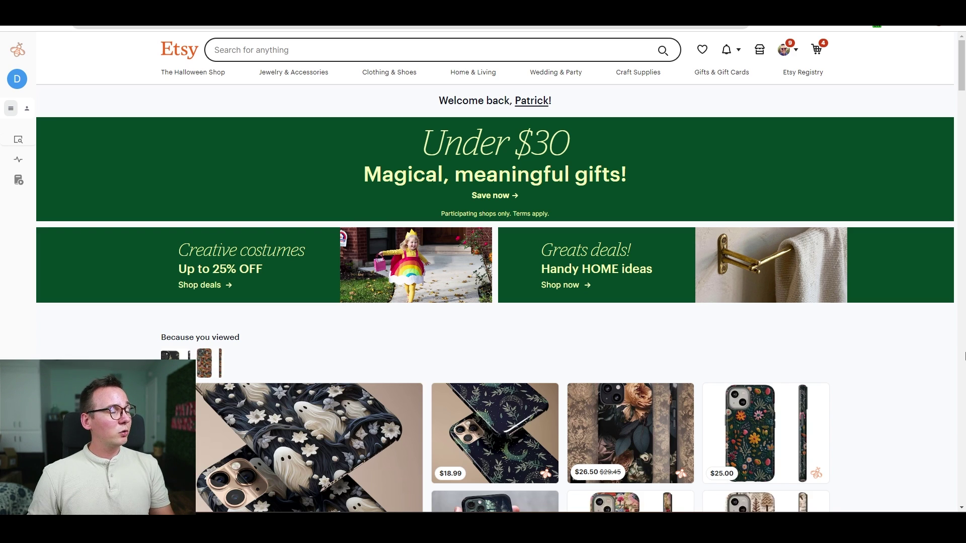
Search Etsy for 'phone cases' and scroll down to the dark botanical and floral listings.
click(354, 53)
text(phon)
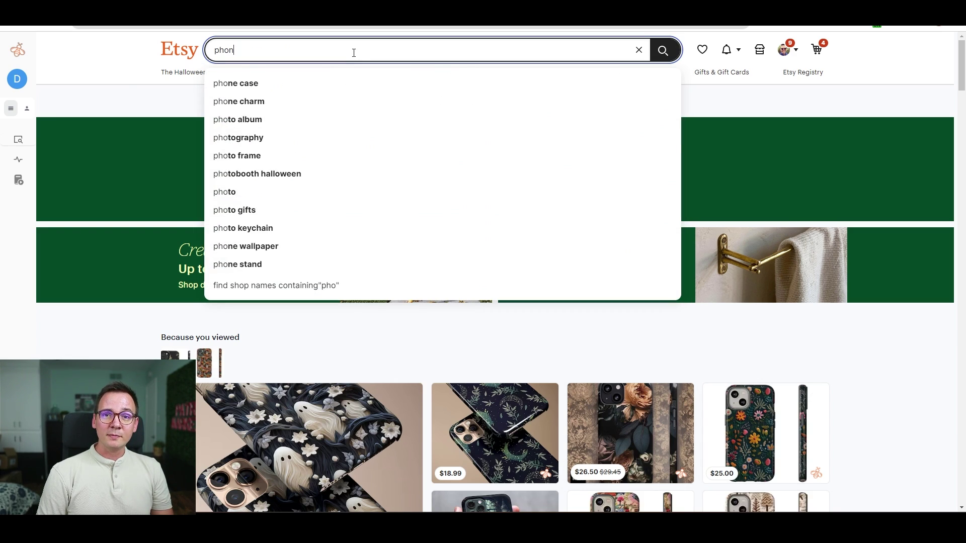
text(e cases)
key(Return)
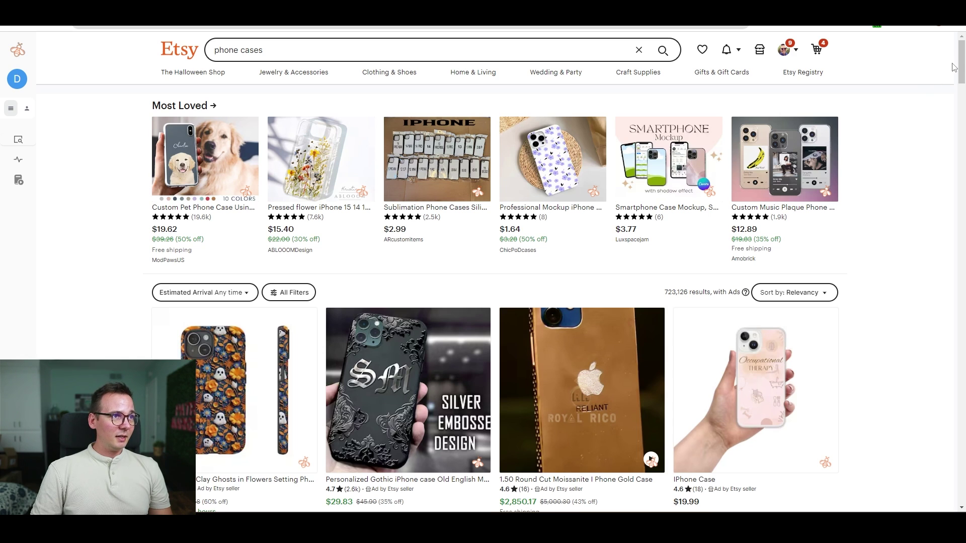
scroll(952, 76, down, 9)
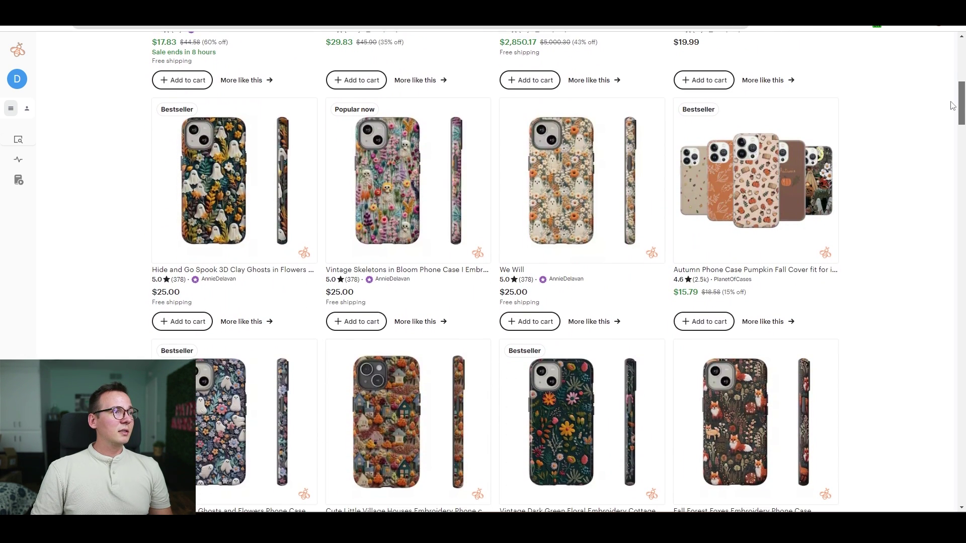
scroll(952, 105, down, 8)
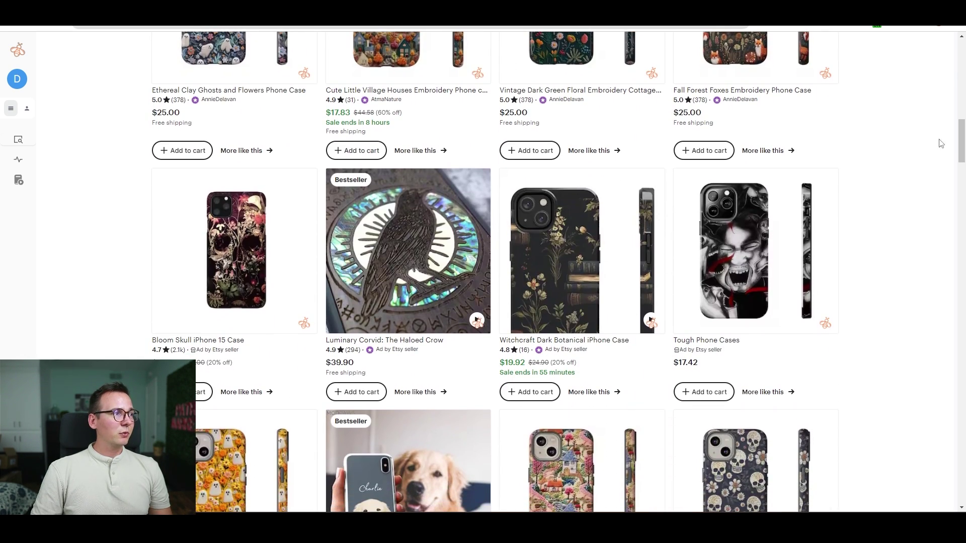
mouse_move(635, 298)
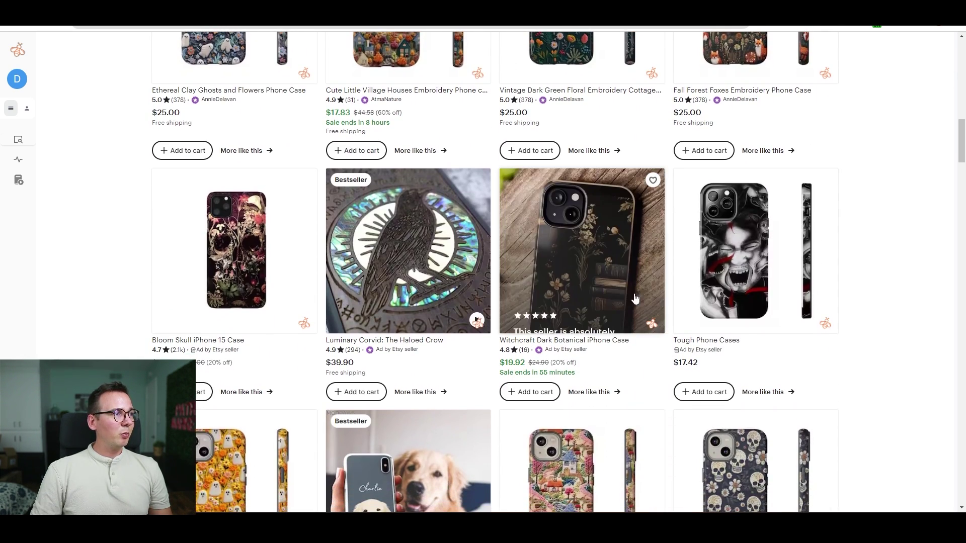
Open the Witchcraft Dark Botanical iPhone Case listing and view a review photo and its main image.
click(595, 281)
drag(959, 76, 931, 176)
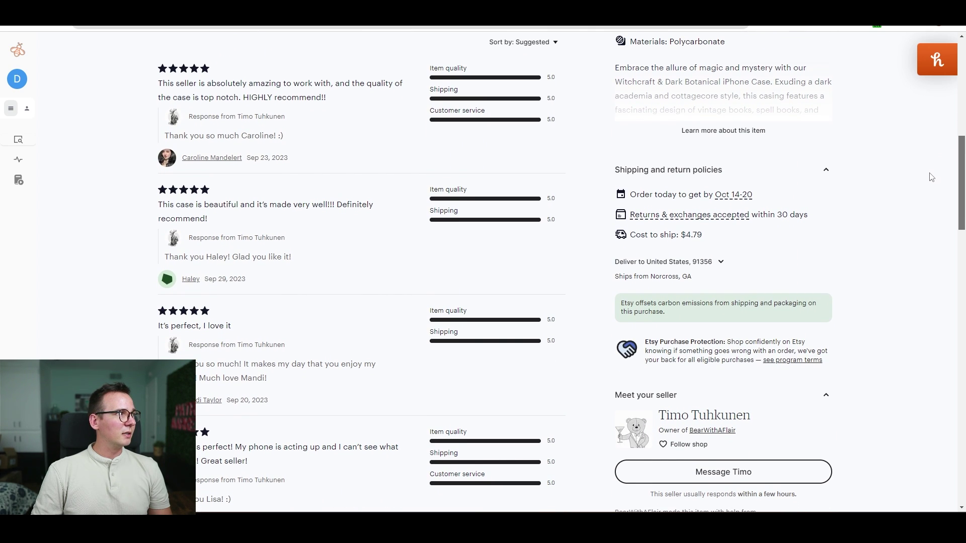
scroll(869, 157, up, 2)
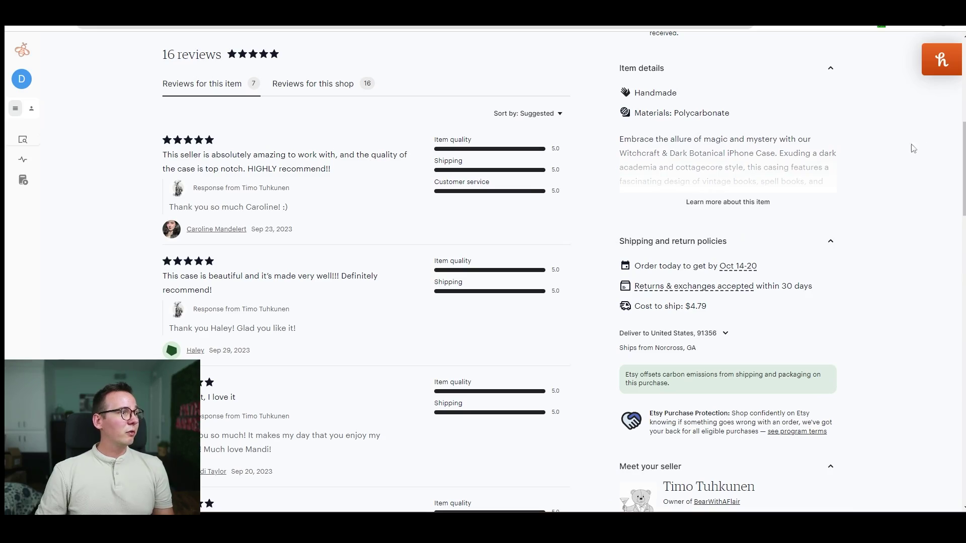
scroll(939, 137, down, 6)
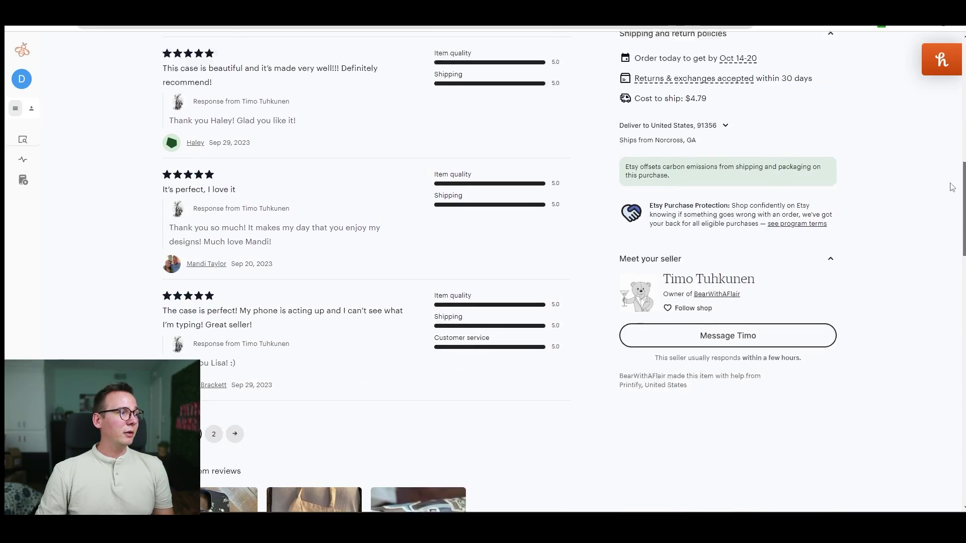
click(232, 433)
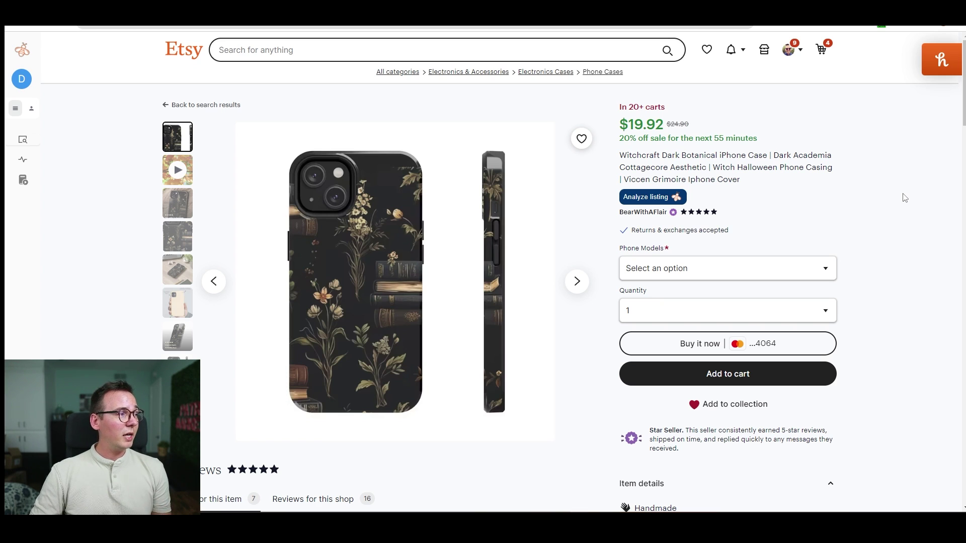
click(351, 230)
Take a screenshot of just the dark botanical phone case image.
key(Print)
drag(260, 192, 448, 453)
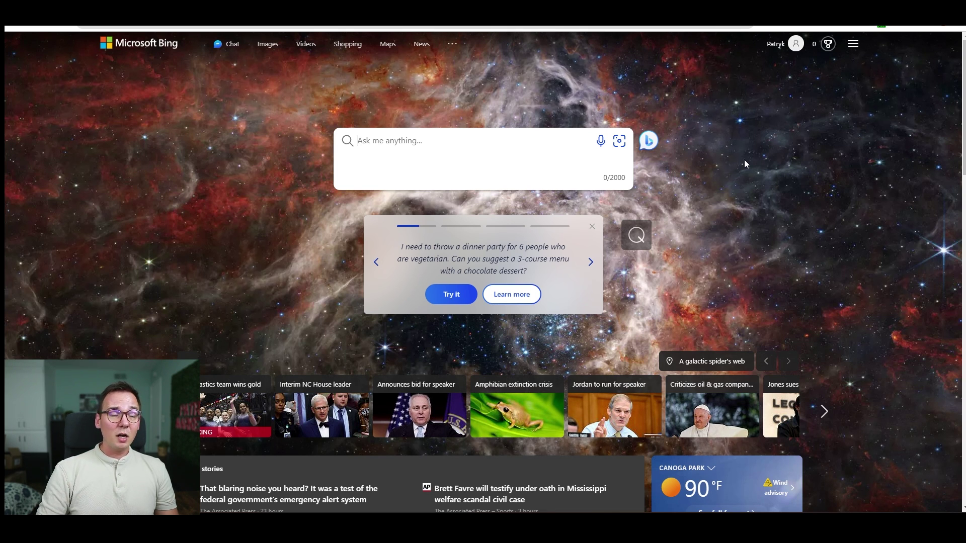
Open Bing Chat, keeping the More Creative conversation style.
click(229, 46)
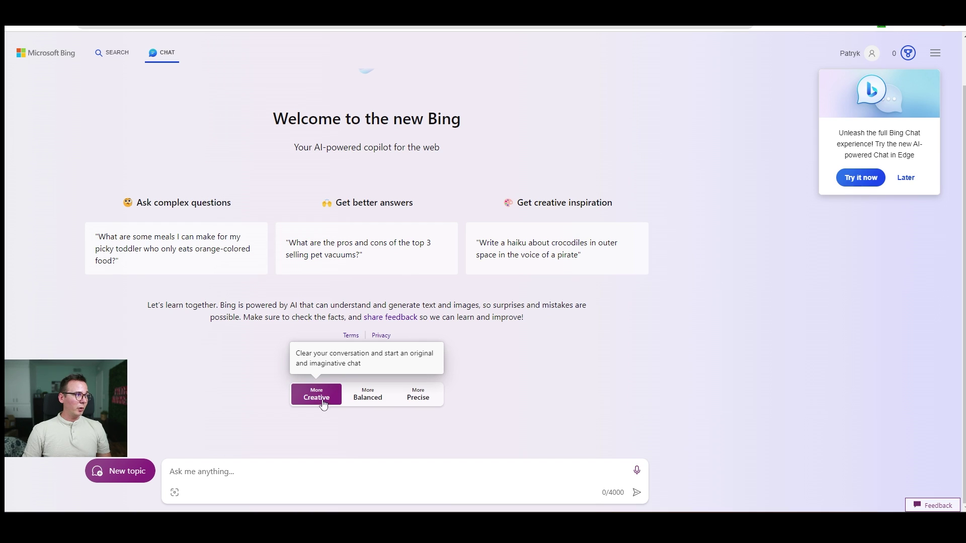
Send Bing Chat the pasted phone-case screenshot with the request 'create this design'.
click(282, 469)
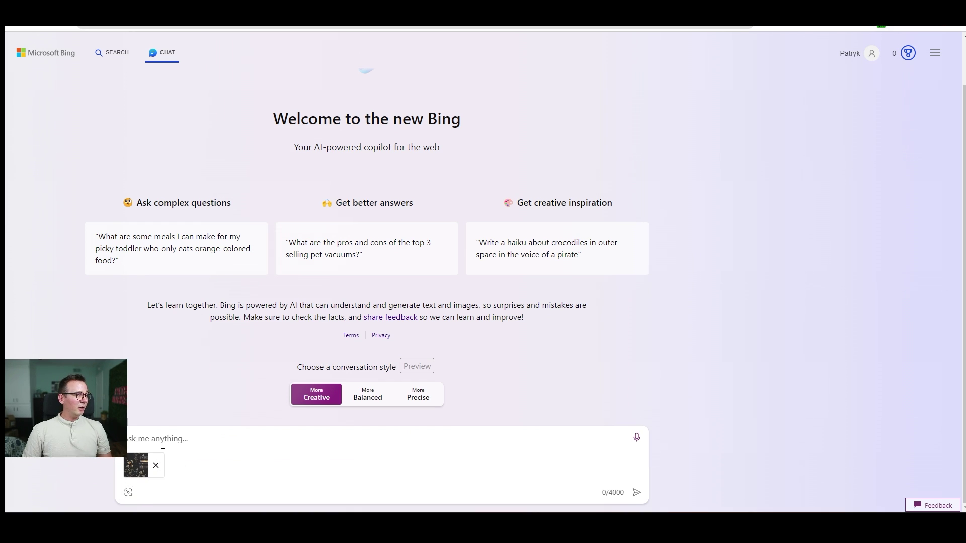
text(crea)
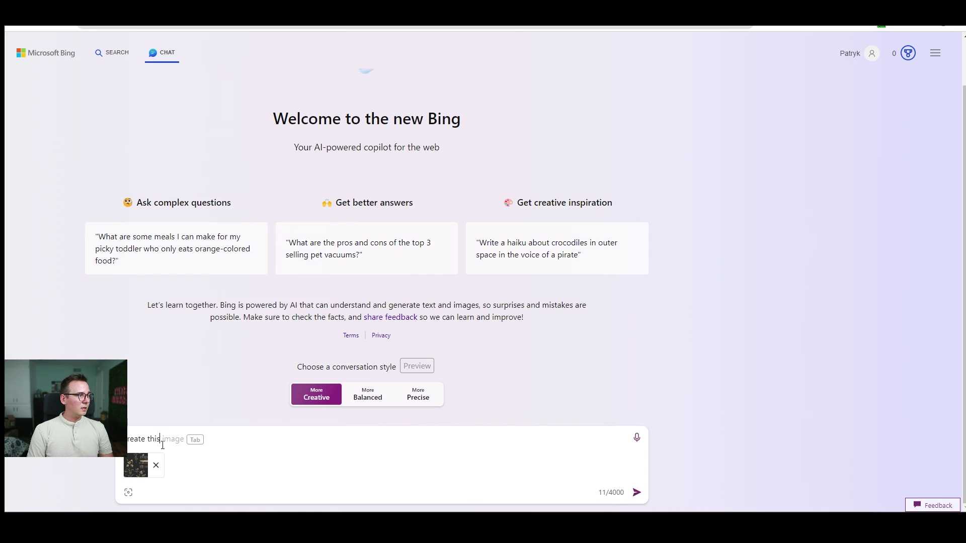
text(te this design)
key(Return)
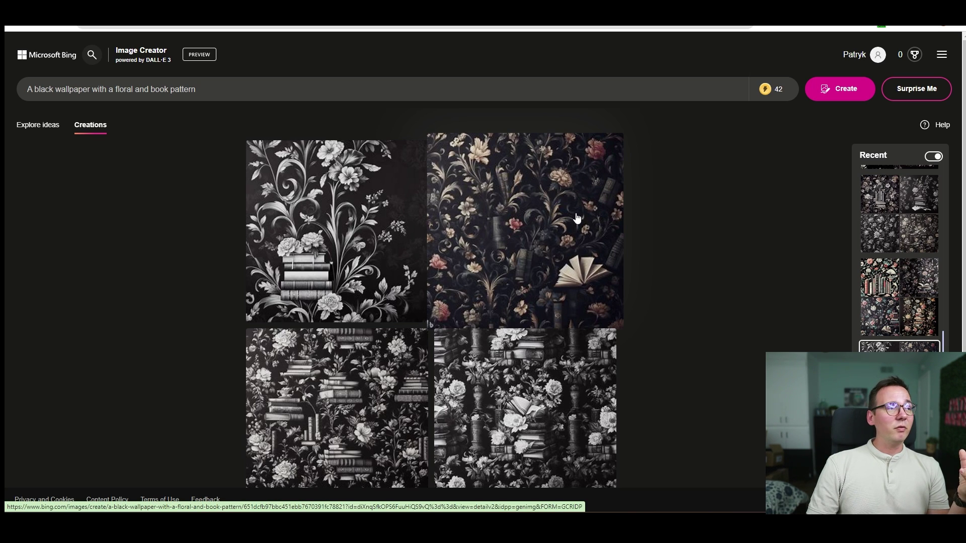
Pick the coloured set of floral-and-book wallpaper designs in Image Creator.
click(898, 297)
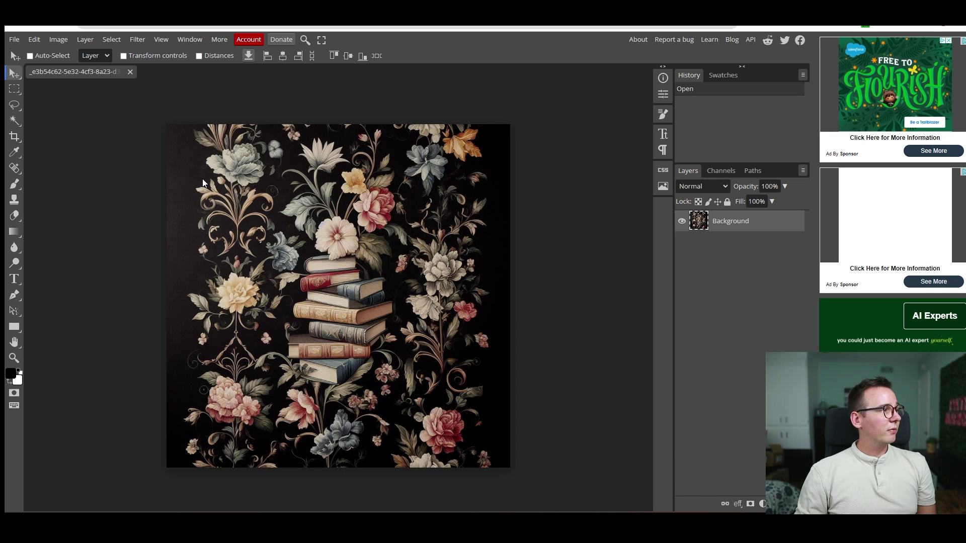
Set the floral wallpaper's image size to 300 DPI in Photopea.
click(58, 39)
click(76, 207)
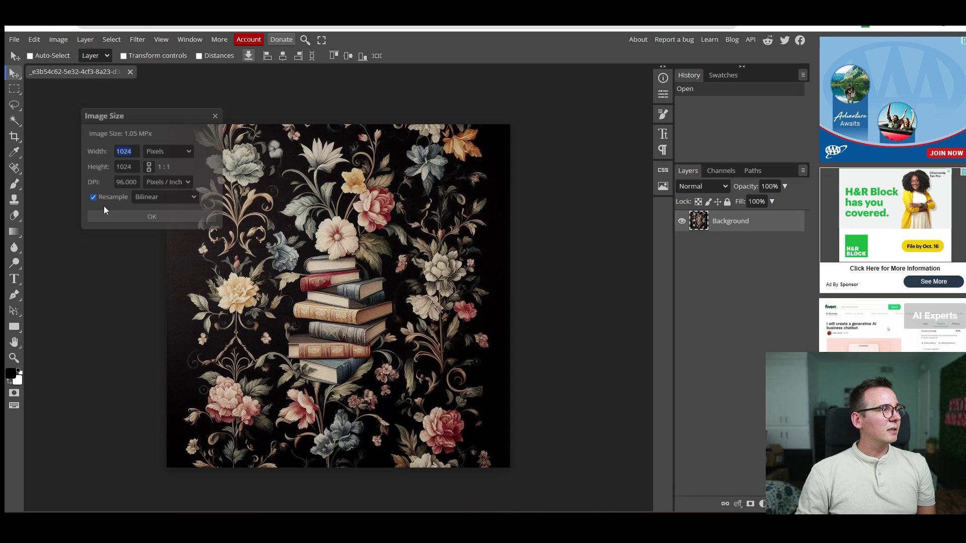
key(ctrl+a)
text(300)
click(191, 218)
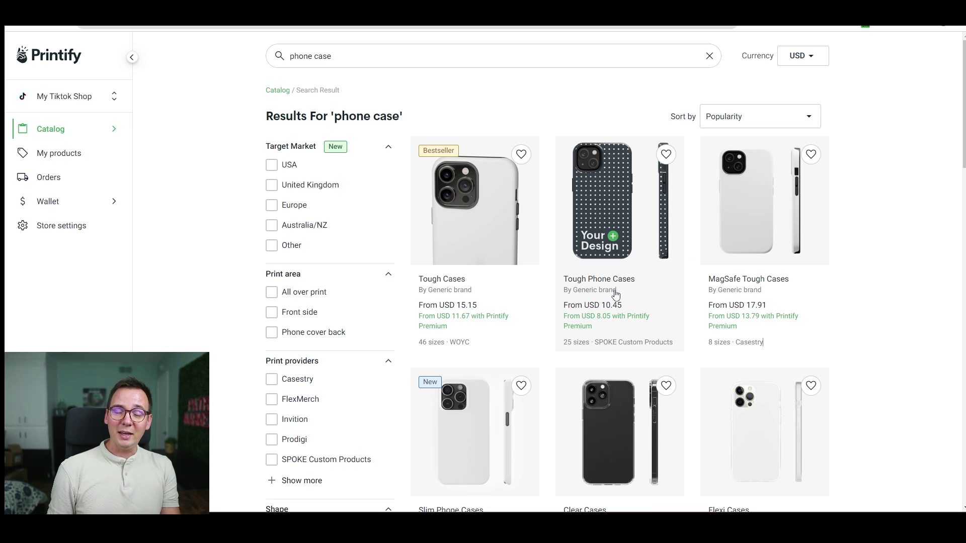
Scale the floral design to cover a Printify Tough Phone Case and check the front-and-side mockup.
click(603, 246)
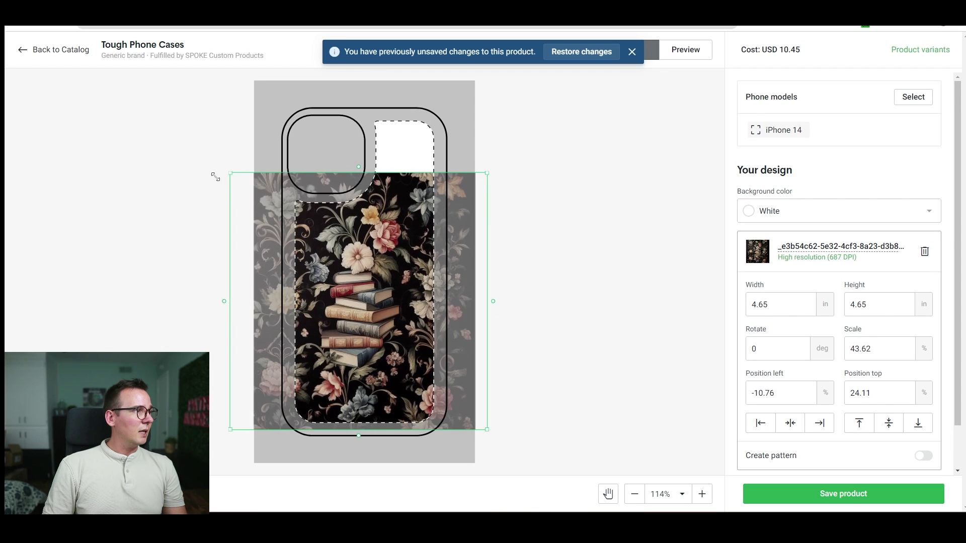
drag(216, 176, 125, 166)
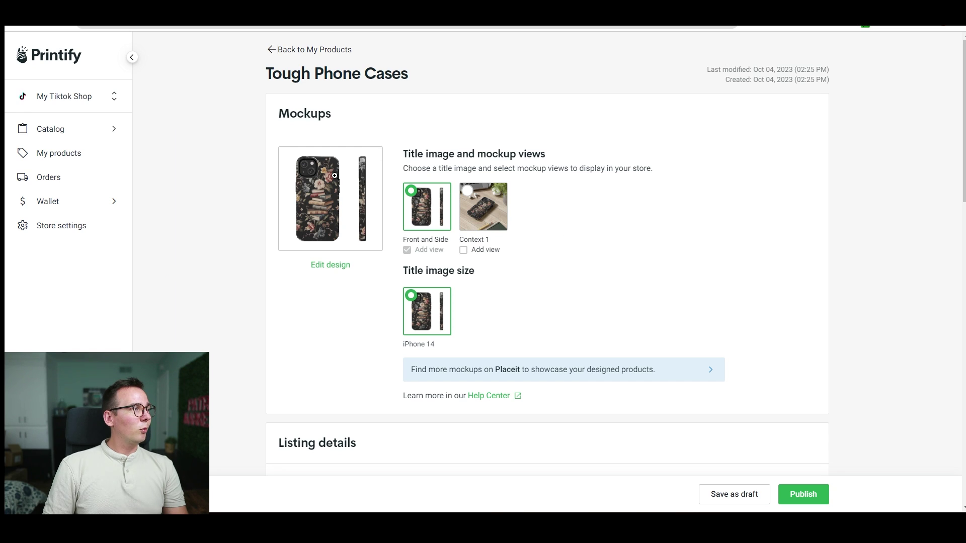
click(335, 176)
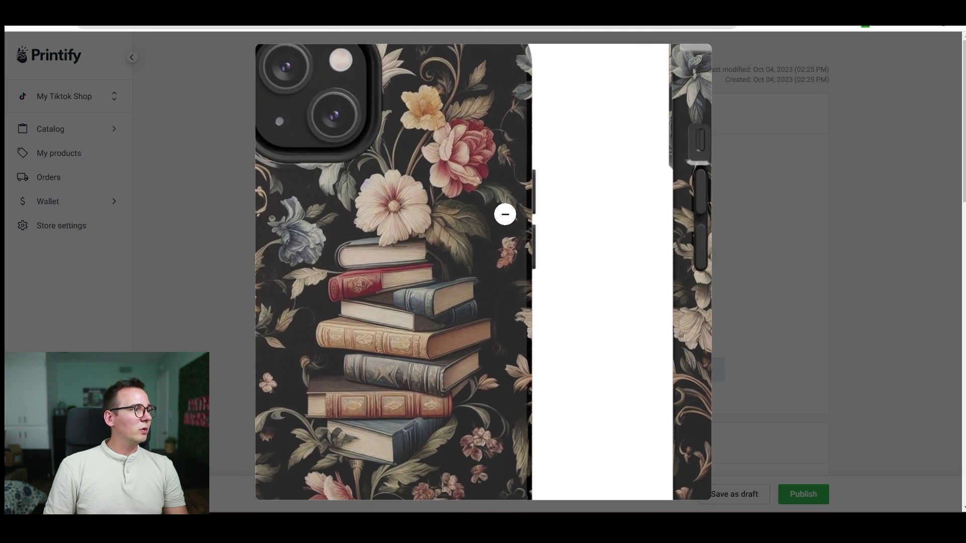
click(466, 407)
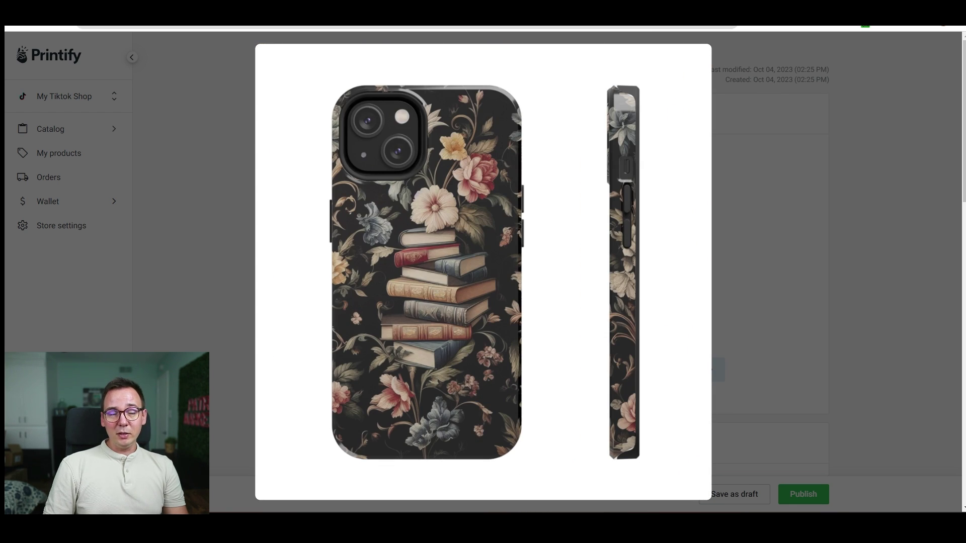